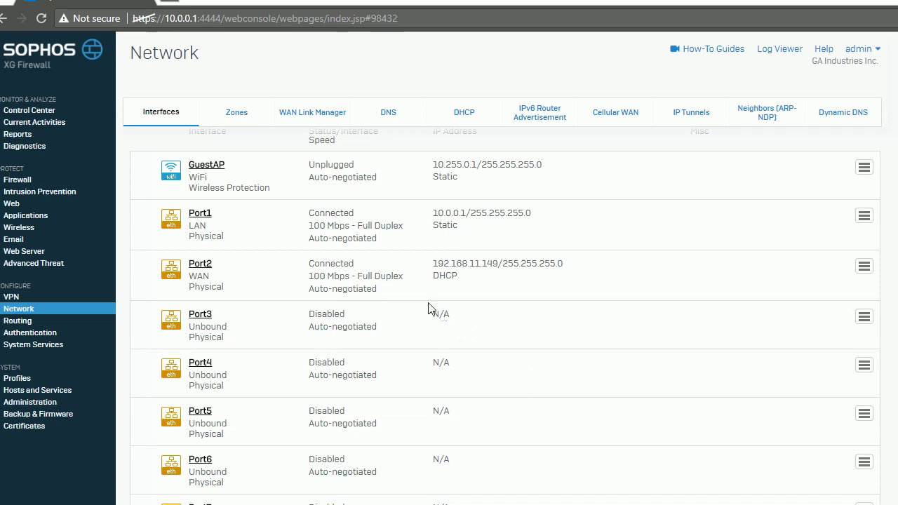
Note the console's web address and port, then reload the network interfaces list.
click(227, 17)
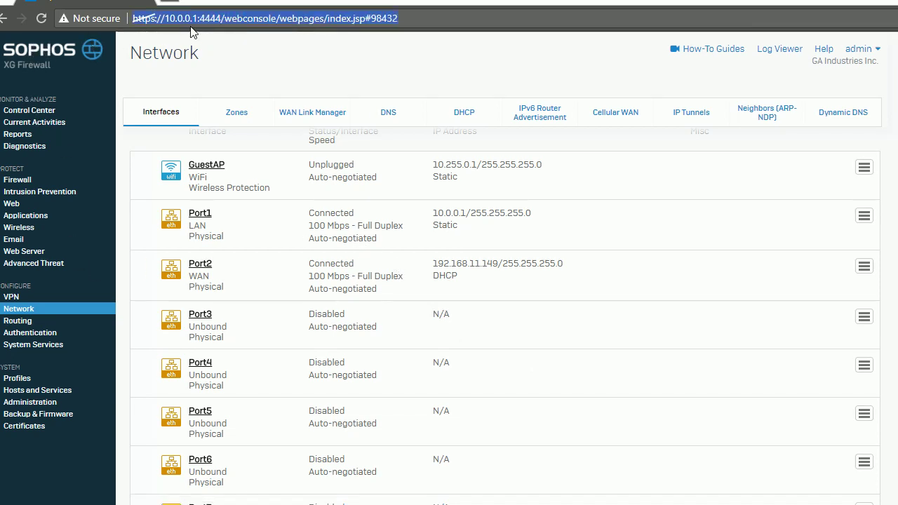
drag(199, 18, 239, 21)
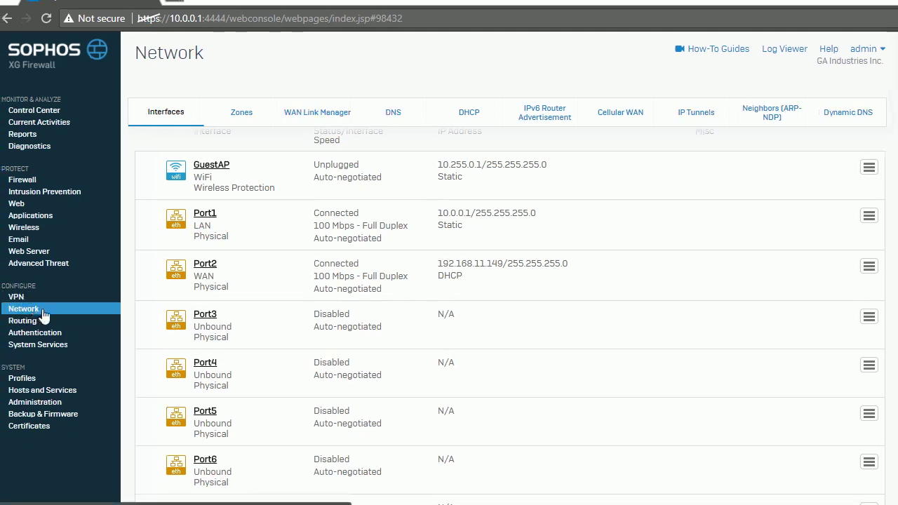
click(43, 311)
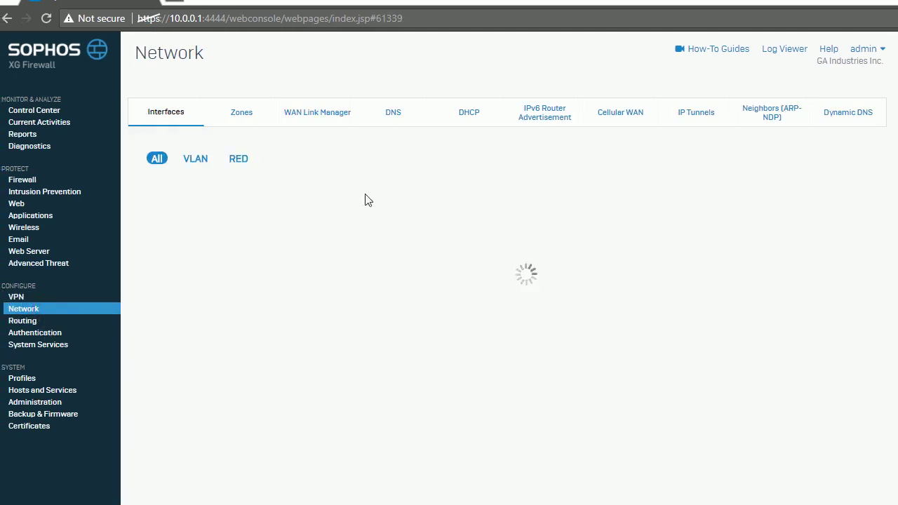
scroll(530, 379, down, 3)
scroll(516, 389, up, 3)
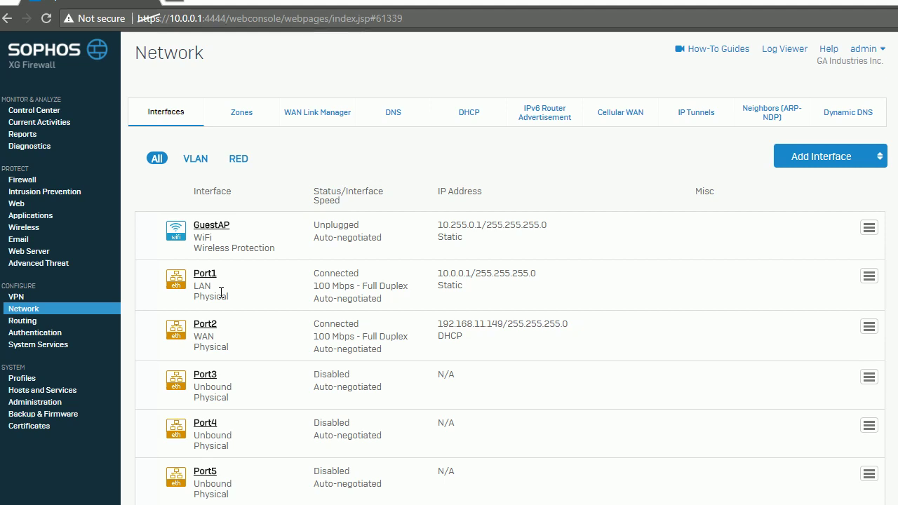
scroll(284, 386, down, 1)
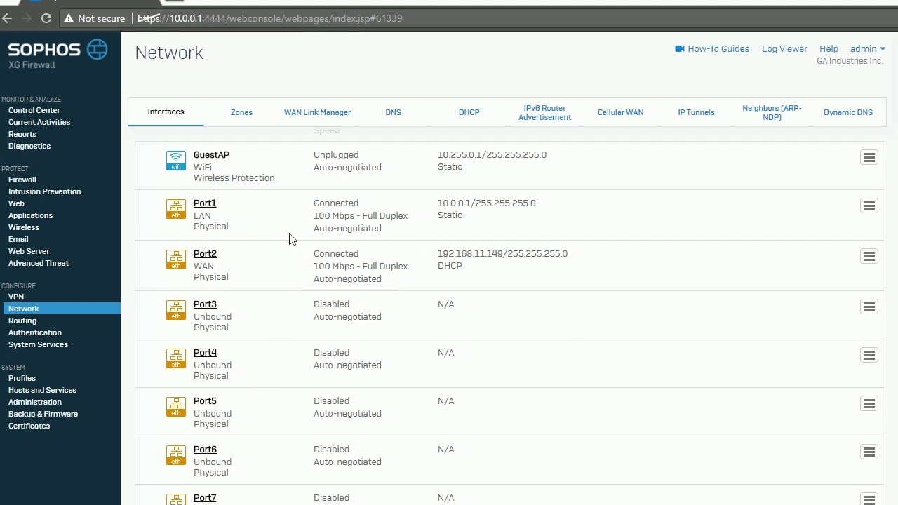
scroll(708, 302, up, 2)
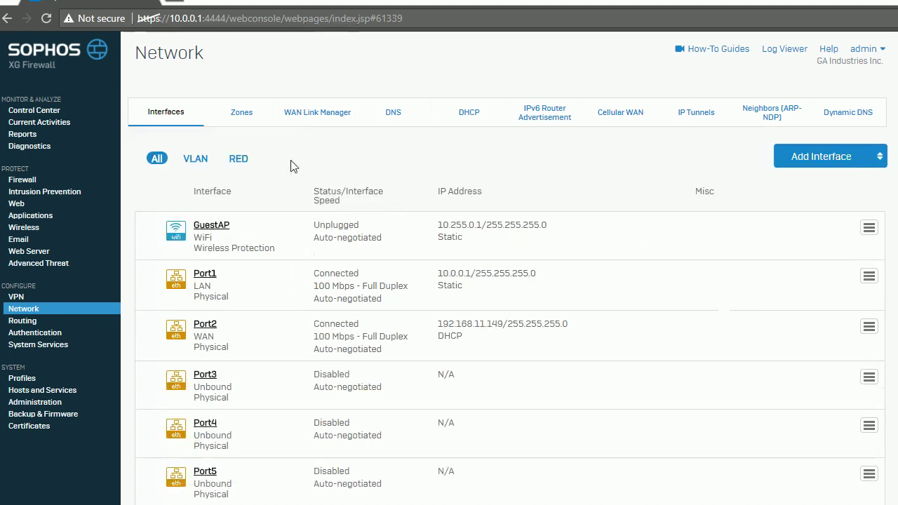
Begin a new bridge, then abandon it and return to the interface list.
click(827, 157)
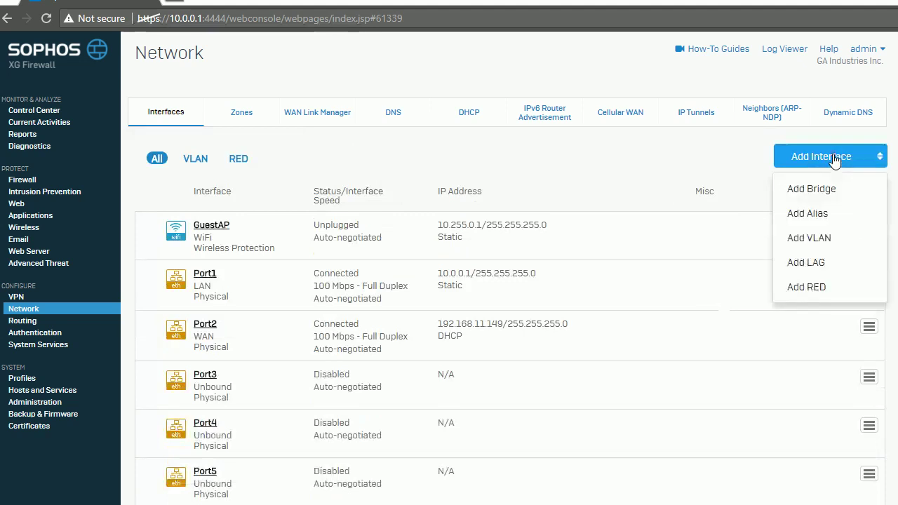
click(810, 189)
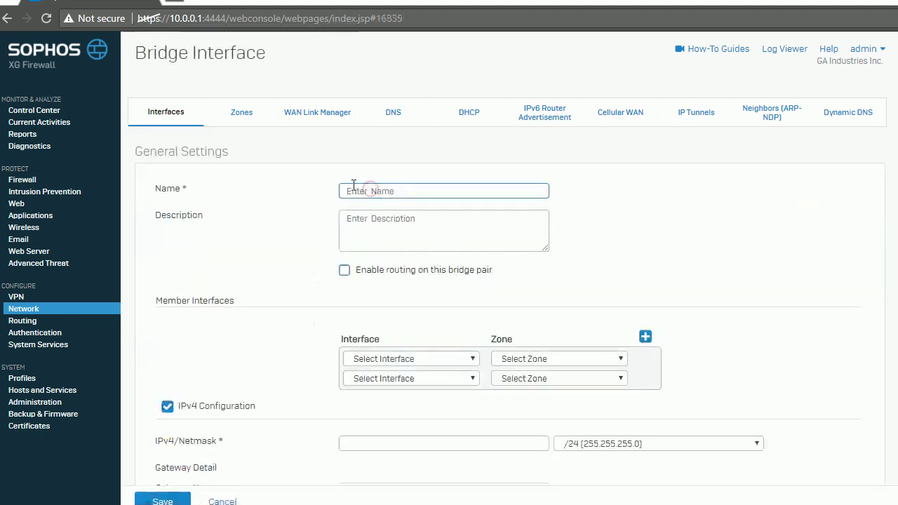
text(La)
key(BackSpace)
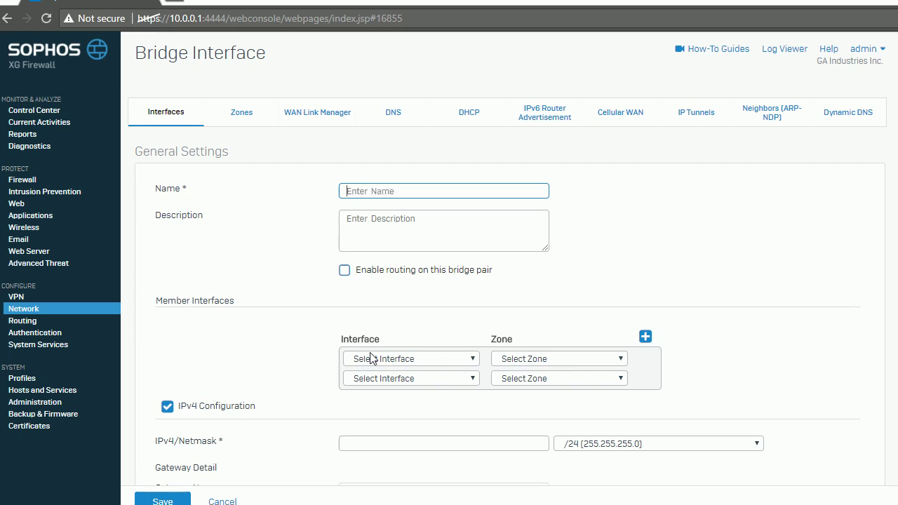
click(216, 502)
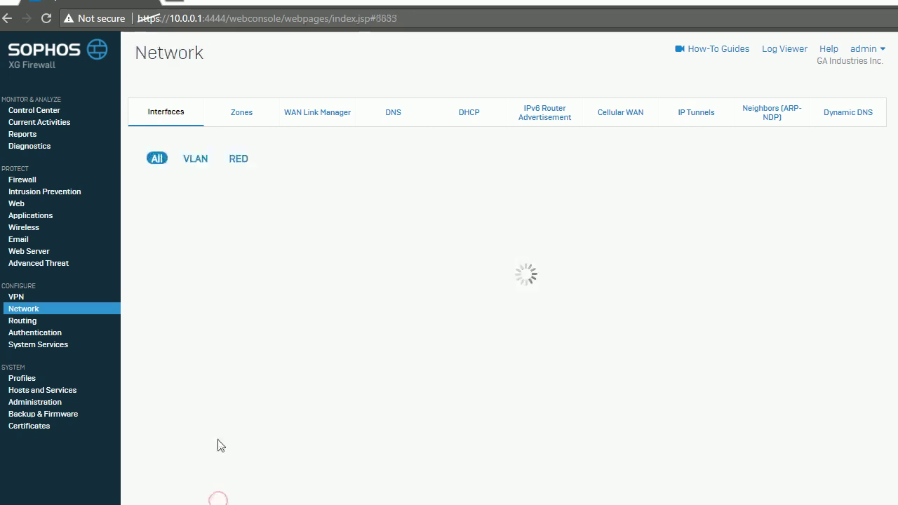
Start a new bridge named BRIDGE-LAN with routing enabled.
scroll(403, 332, down, 2)
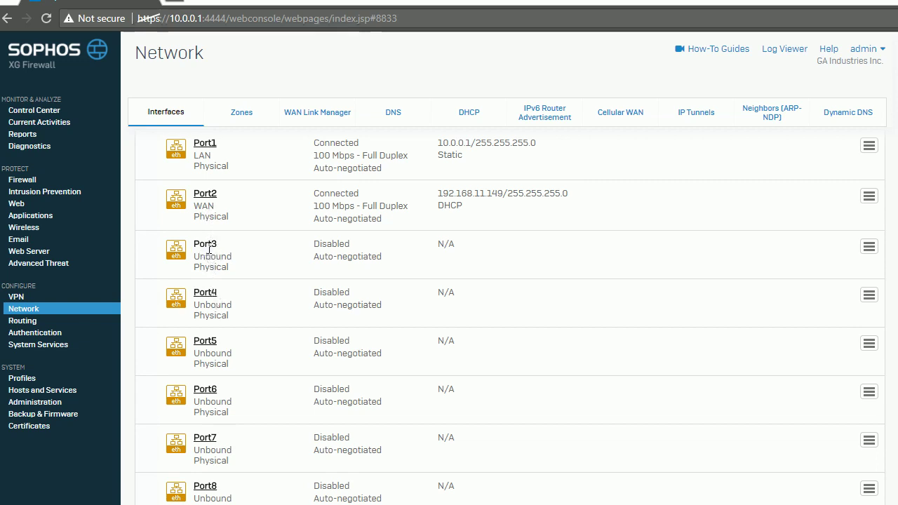
scroll(221, 489, down, 1)
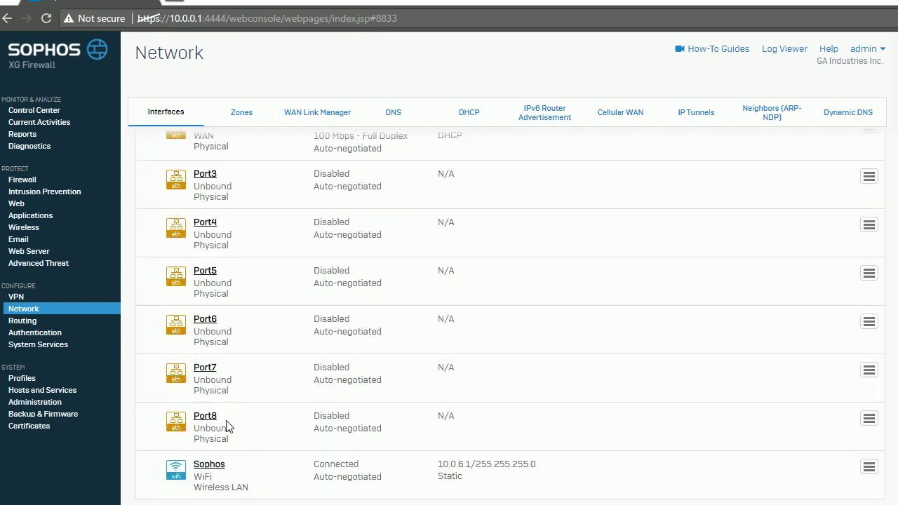
scroll(374, 431, up, 3)
click(817, 157)
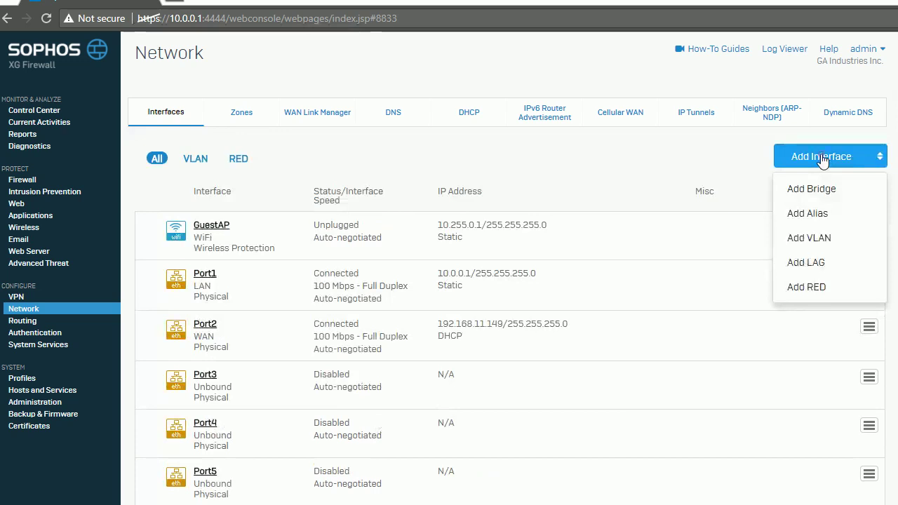
click(812, 190)
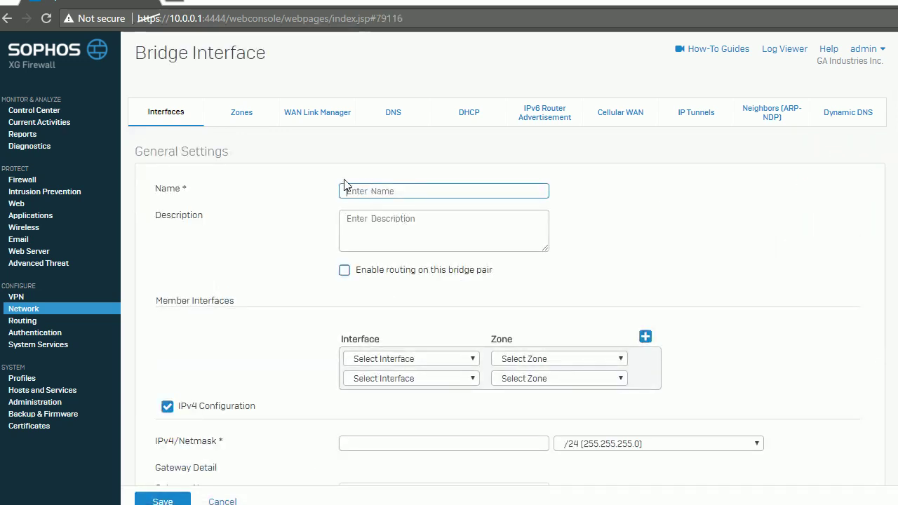
text(B)
text(RIDGE-LAN)
click(410, 240)
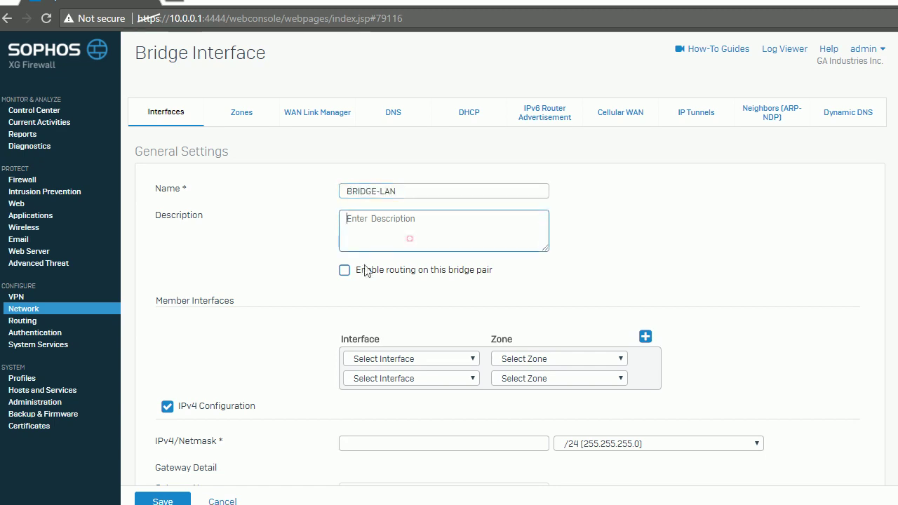
click(345, 271)
Add Port3 as the first bridge member in the LAN zone.
scroll(610, 279, down, 2)
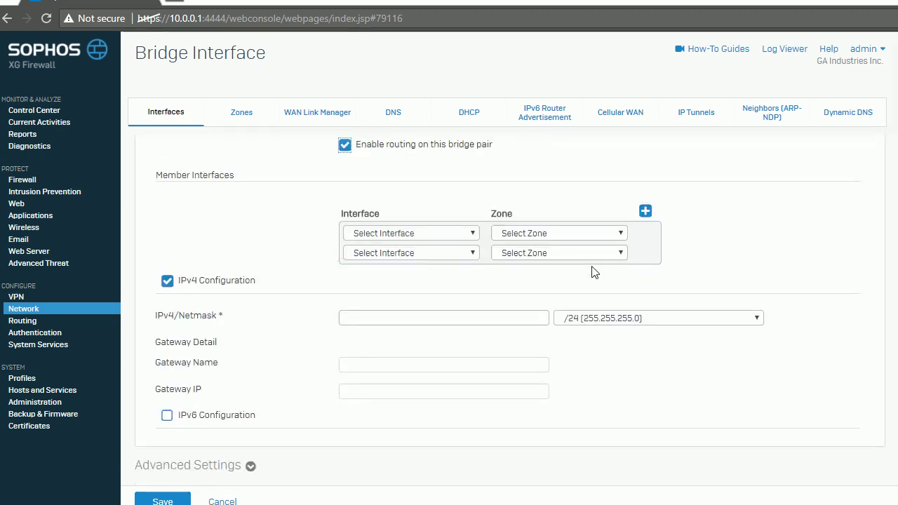
click(413, 238)
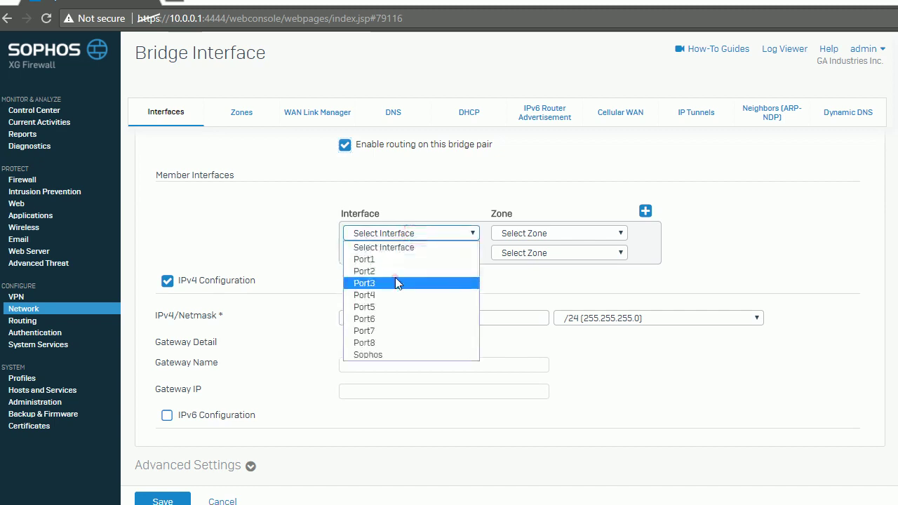
click(395, 277)
click(439, 254)
click(507, 233)
click(547, 231)
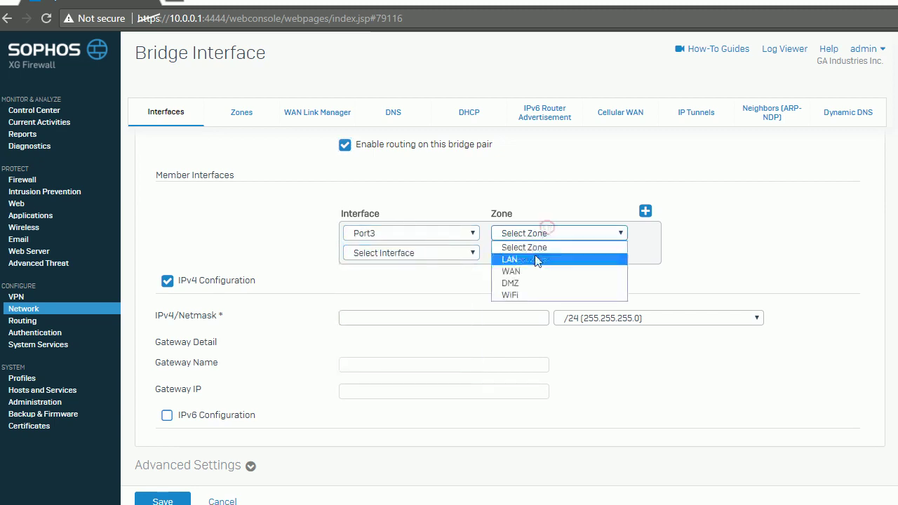
click(522, 265)
Add Port4 in the LAN zone and Port5 as the third member.
click(414, 254)
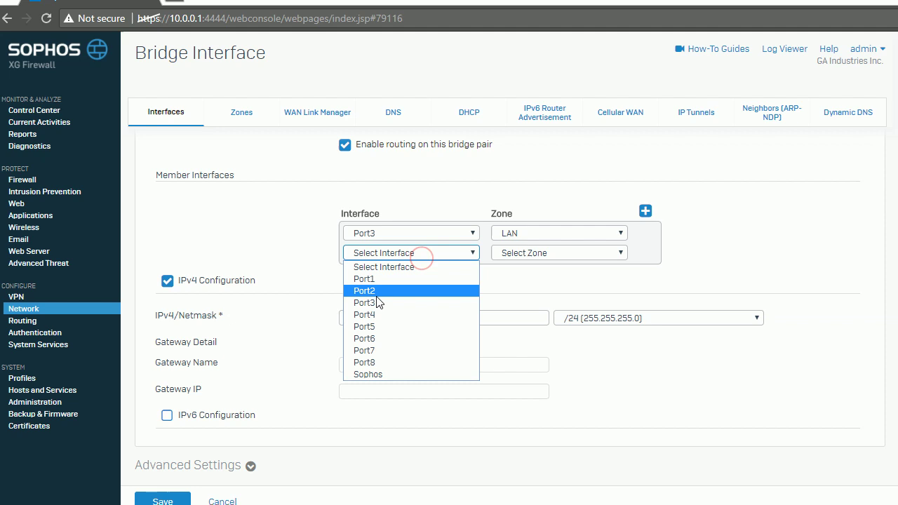
click(366, 315)
click(522, 256)
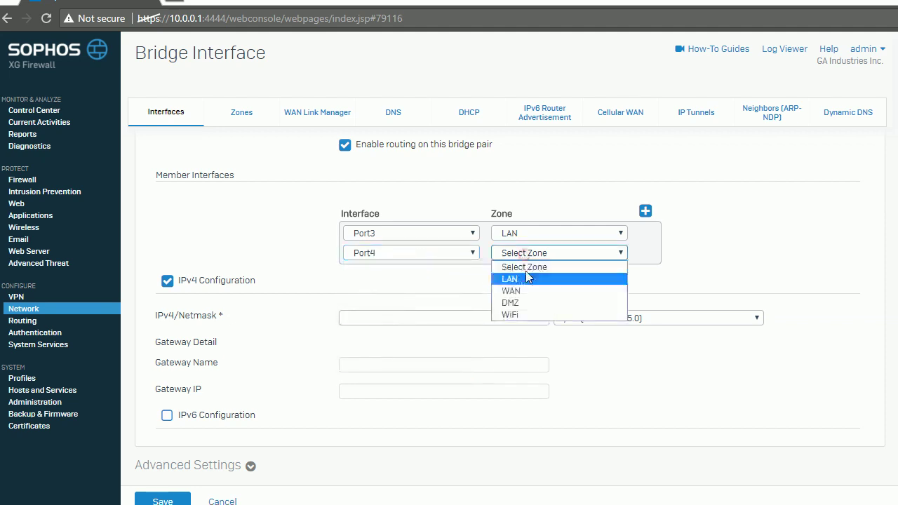
click(522, 278)
click(645, 210)
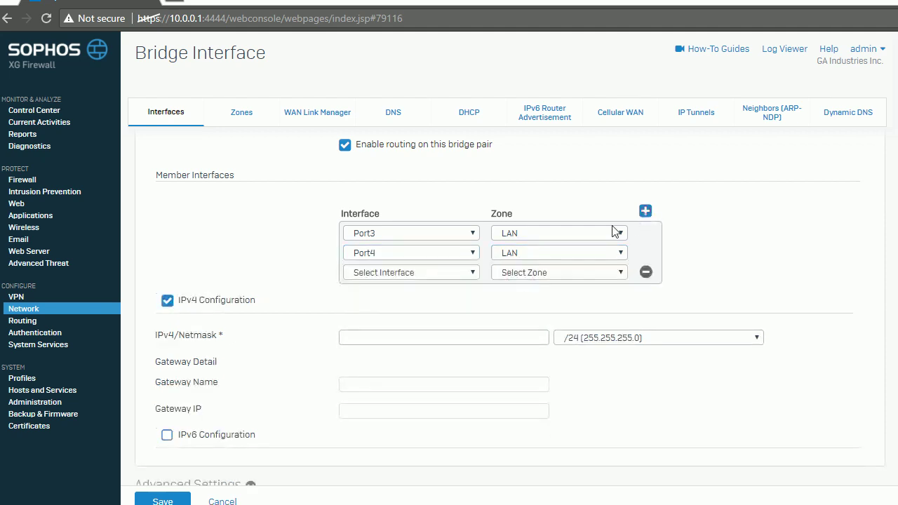
click(454, 276)
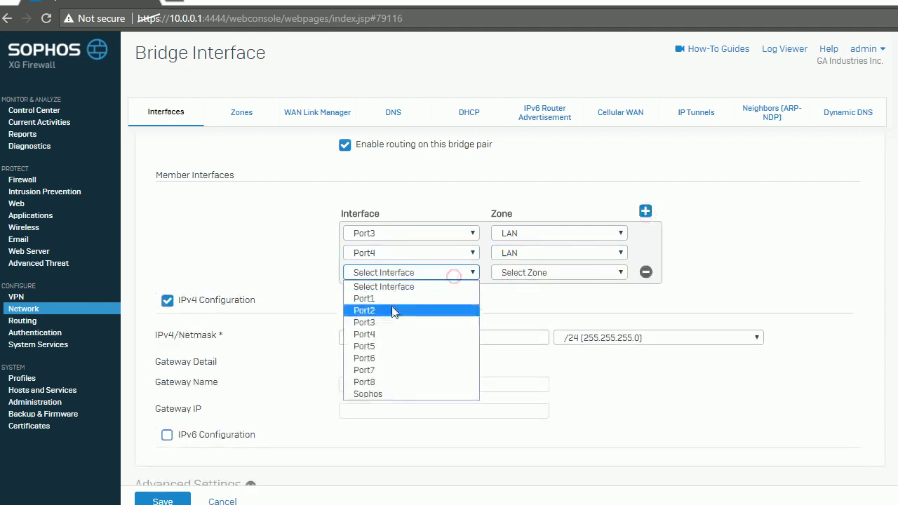
click(376, 345)
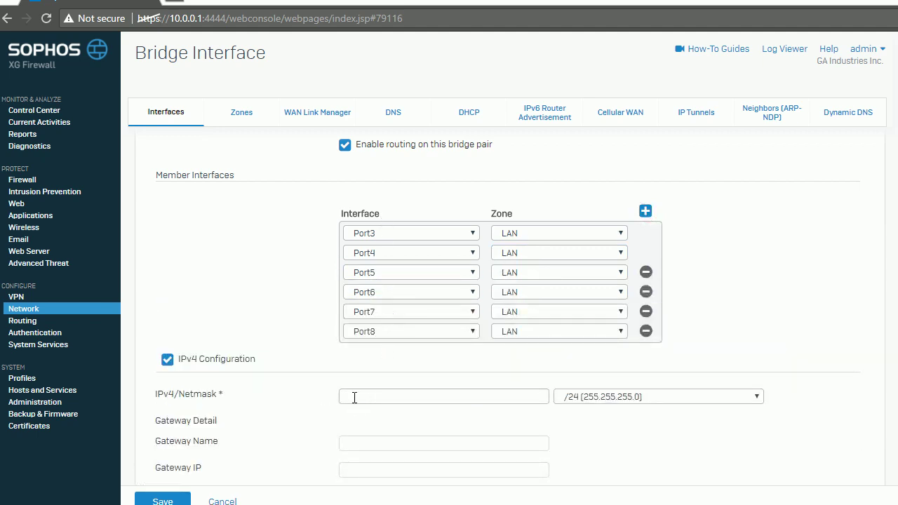
Enter 10.0.0.2 with a /24 netmask as the bridge's IPv4 address.
click(353, 396)
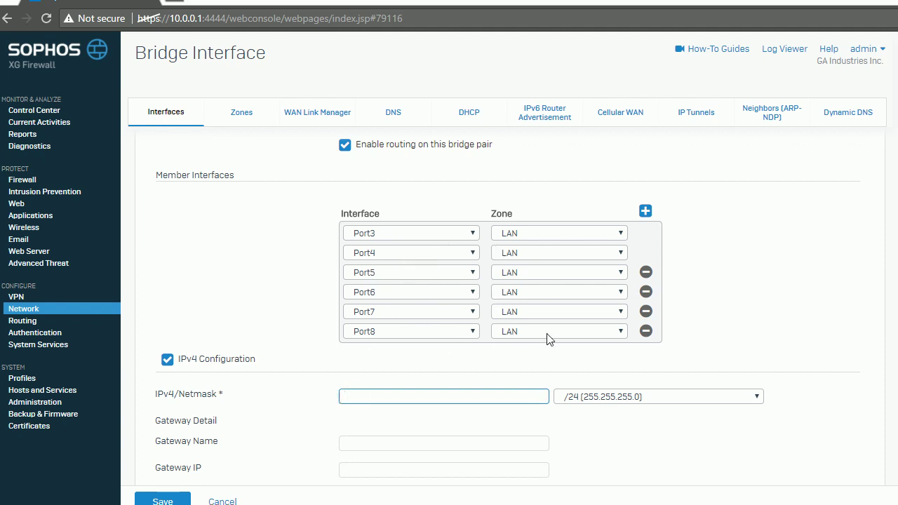
text(1)
key(BackSpace)
click(755, 420)
scroll(764, 382, down, 1)
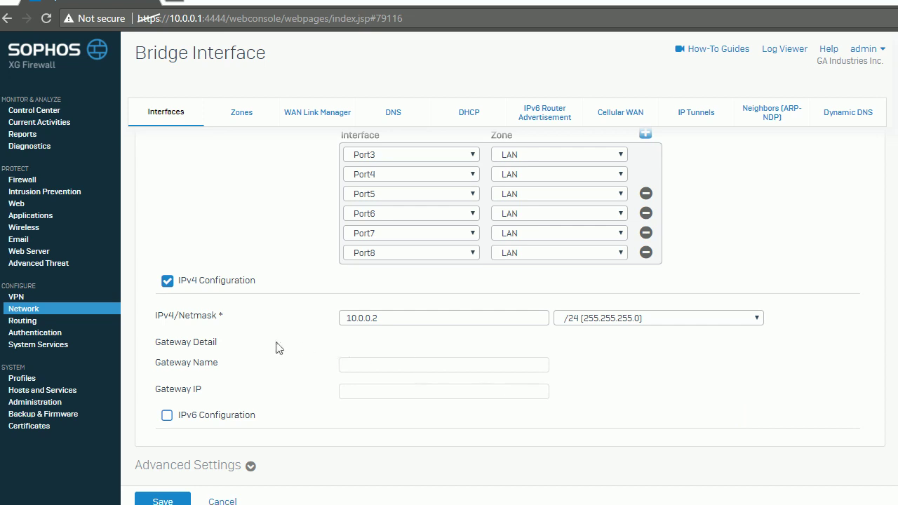
click(363, 365)
scroll(432, 329, up, 1)
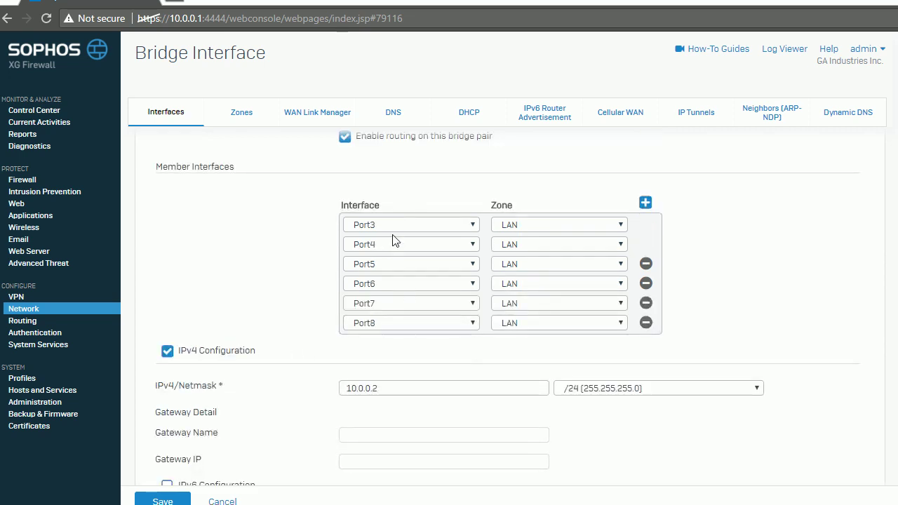
Save the bridge, which is rejected because the name contains a hyphen.
drag(385, 390, 300, 394)
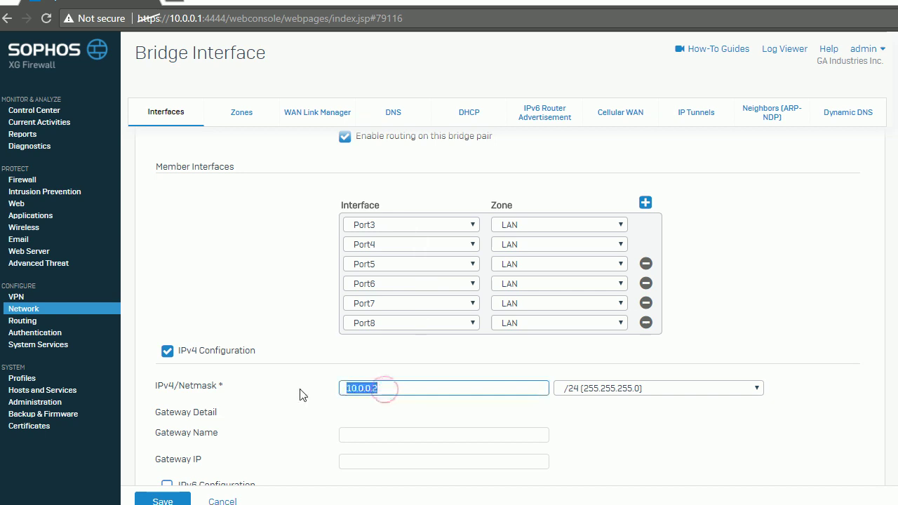
click(836, 379)
scroll(836, 382, down, 1)
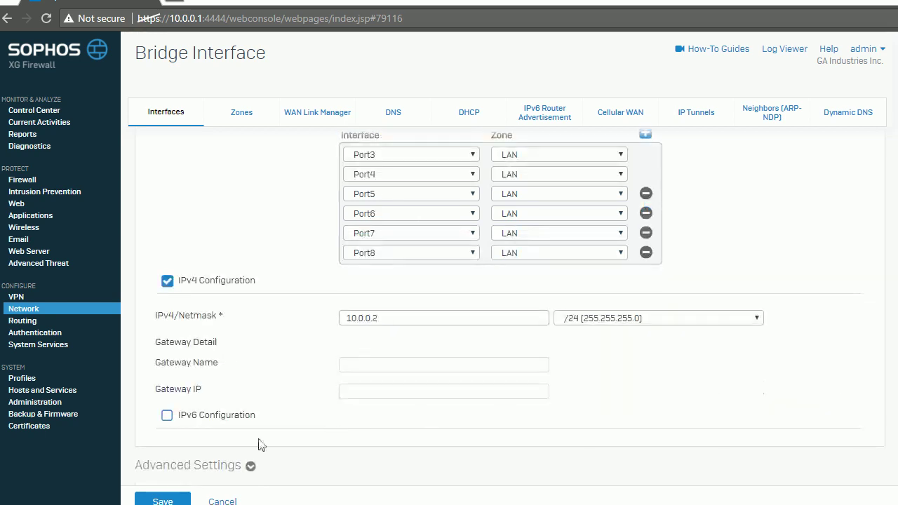
click(179, 498)
Dismiss the error, replace the hyphen with an underscore (BRIDGE_LAN), and save again.
click(519, 291)
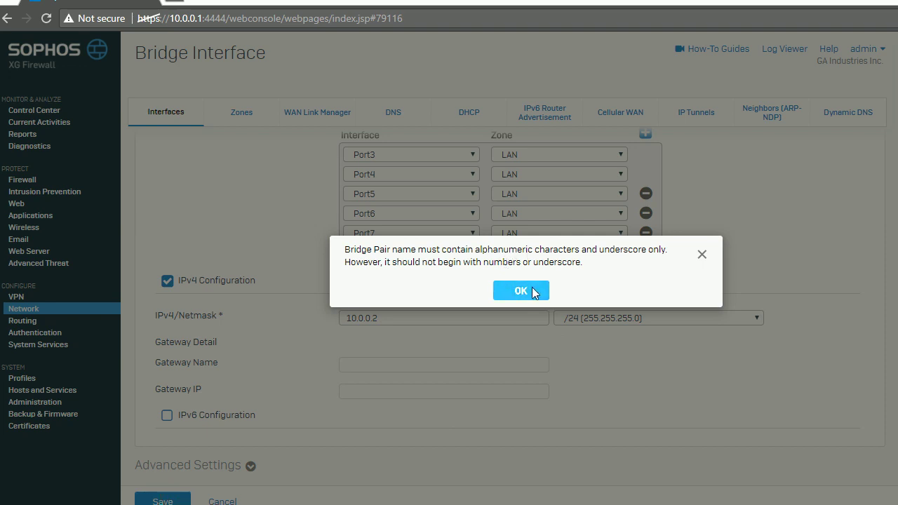
click(523, 292)
scroll(582, 420, up, 3)
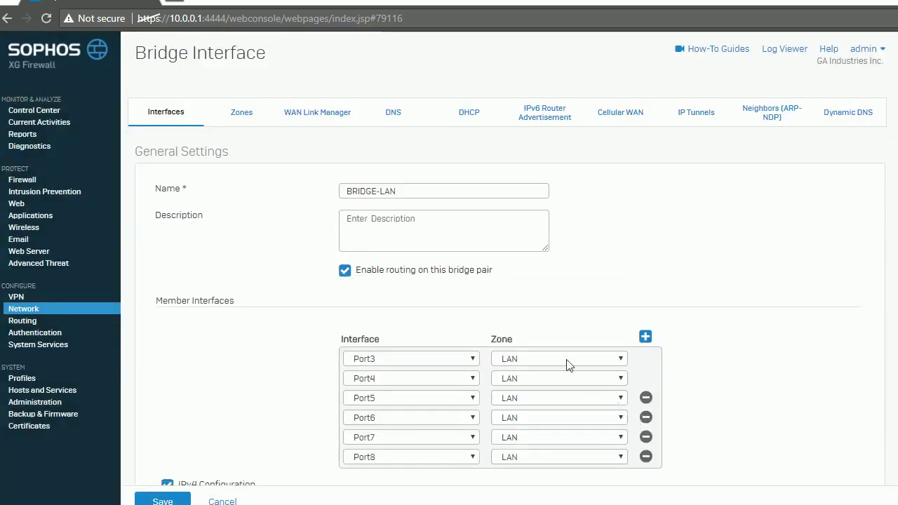
click(383, 191)
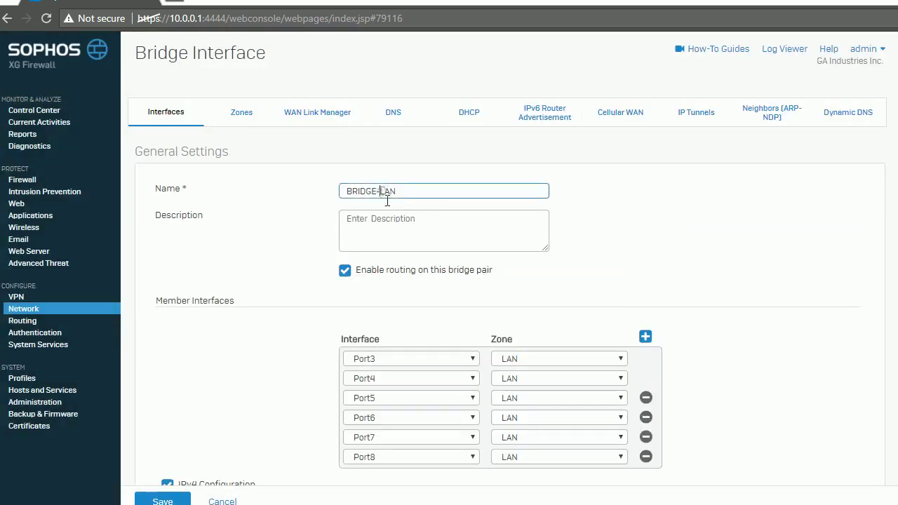
key(BackSpace)
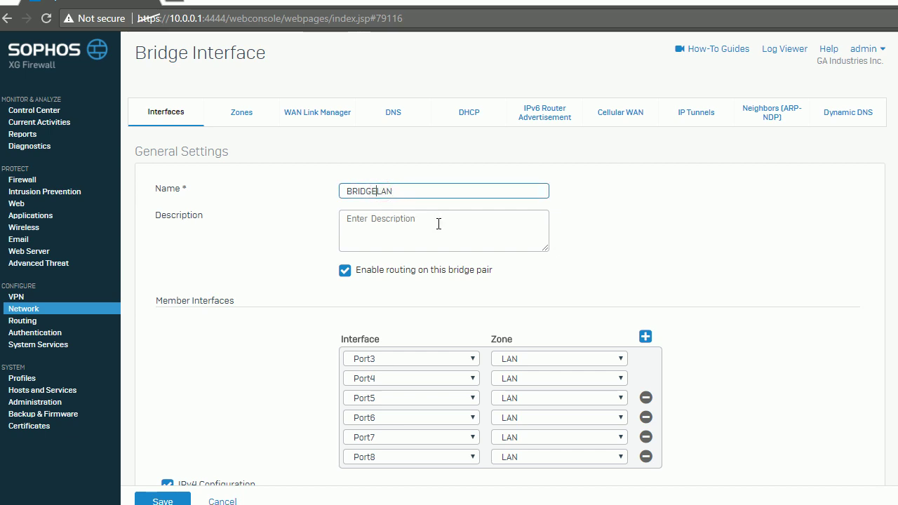
text(_)
scroll(438, 224, down, 1)
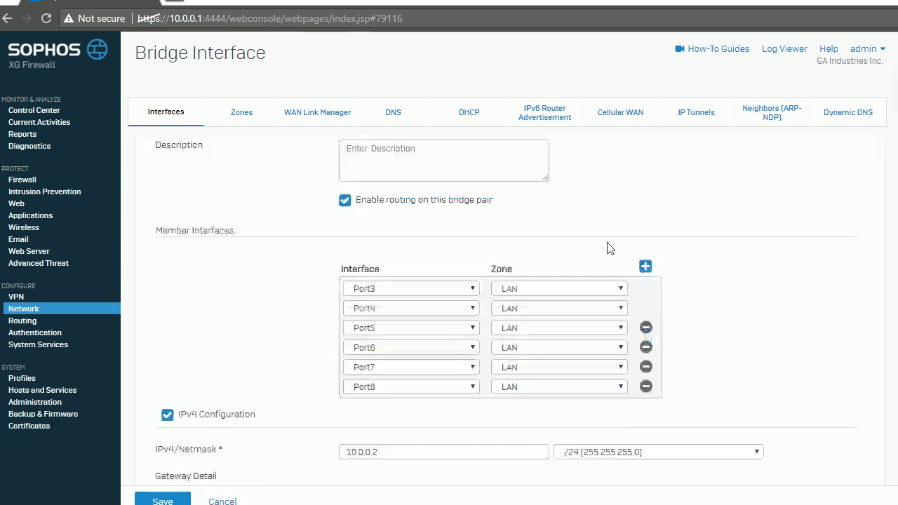
scroll(490, 280, down, 2)
click(159, 500)
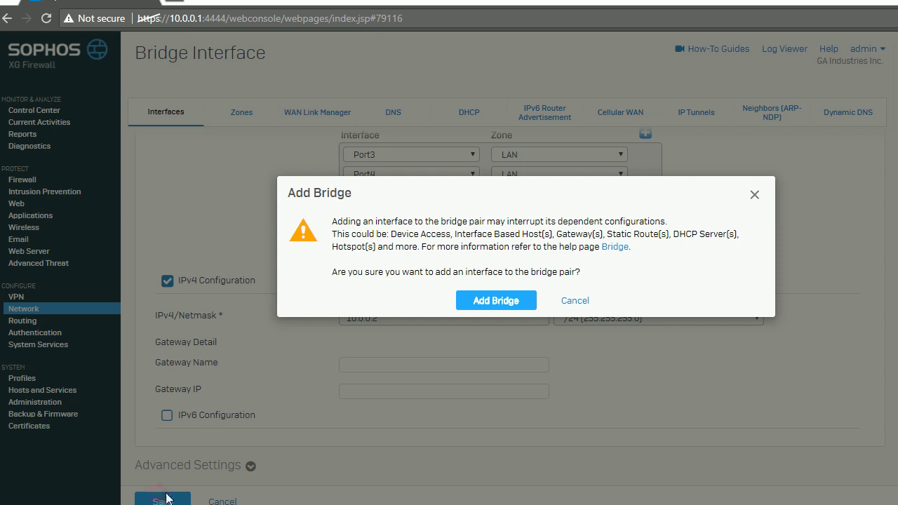
Confirm the Add Bridge warning so BRIDGE_LAN is created at 10.0.0.2/255.255.255.0.
click(521, 301)
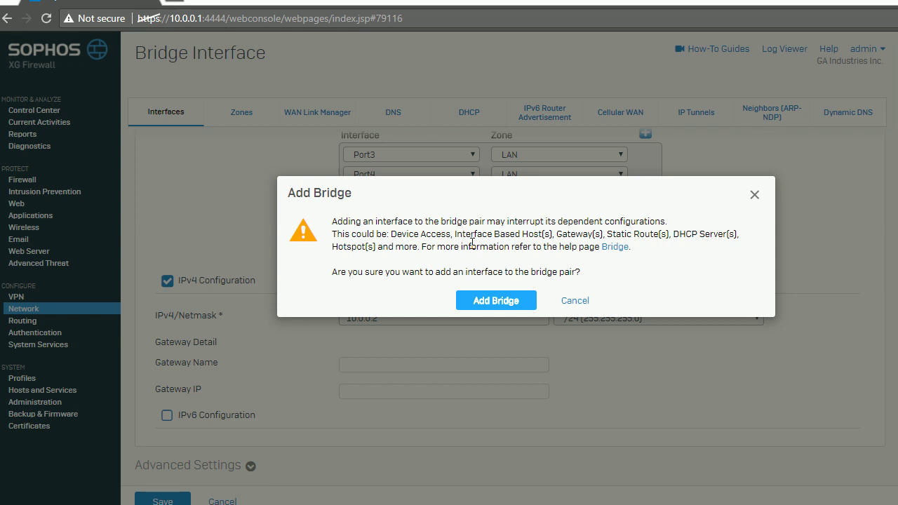
drag(424, 221, 499, 247)
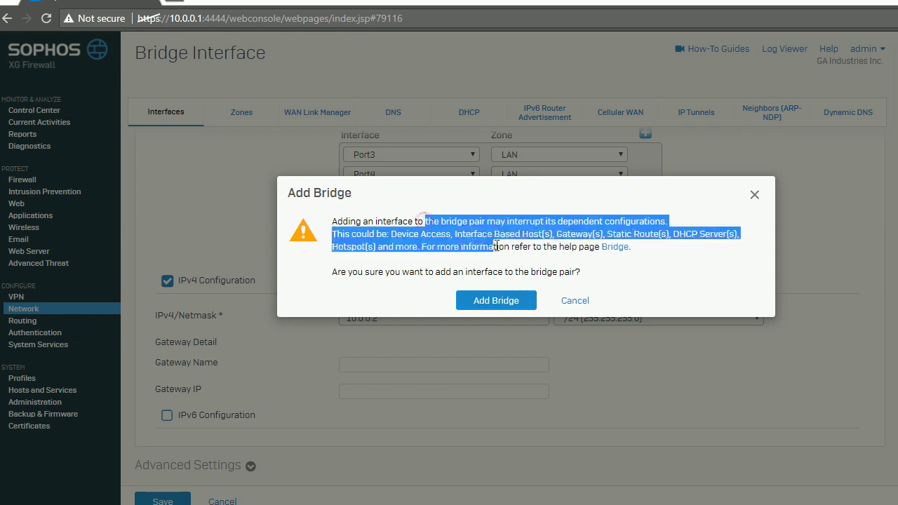
click(537, 251)
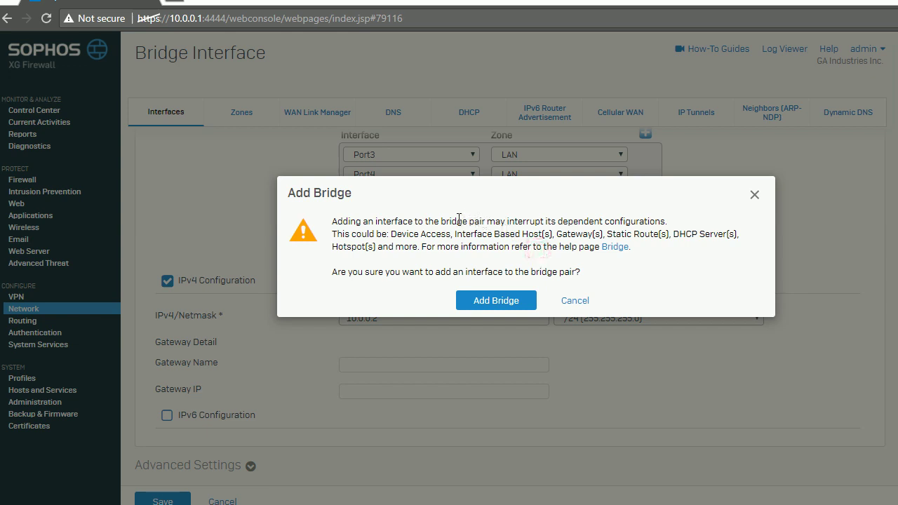
drag(431, 221, 500, 249)
click(501, 257)
click(498, 305)
click(497, 298)
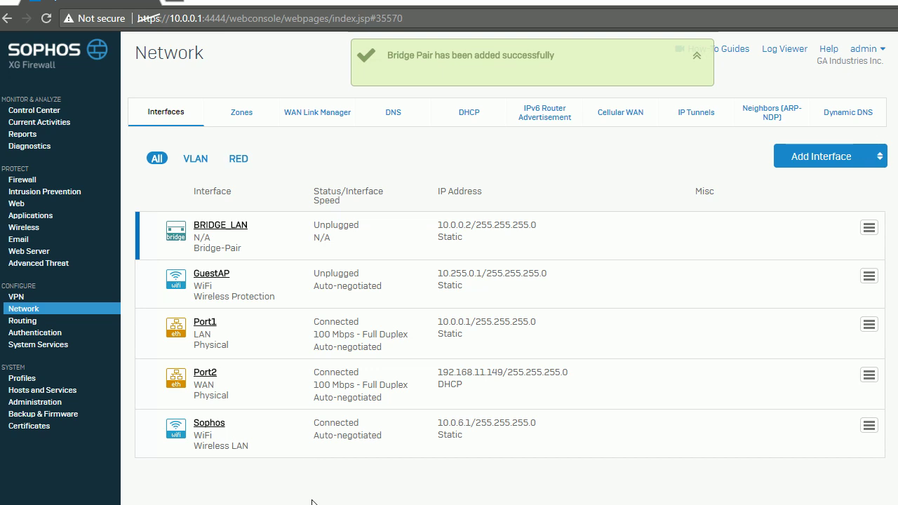
Check the successful ping to 10.0.0.2, then expand BRIDGE_LAN's Port3–Port8 members.
click(312, 502)
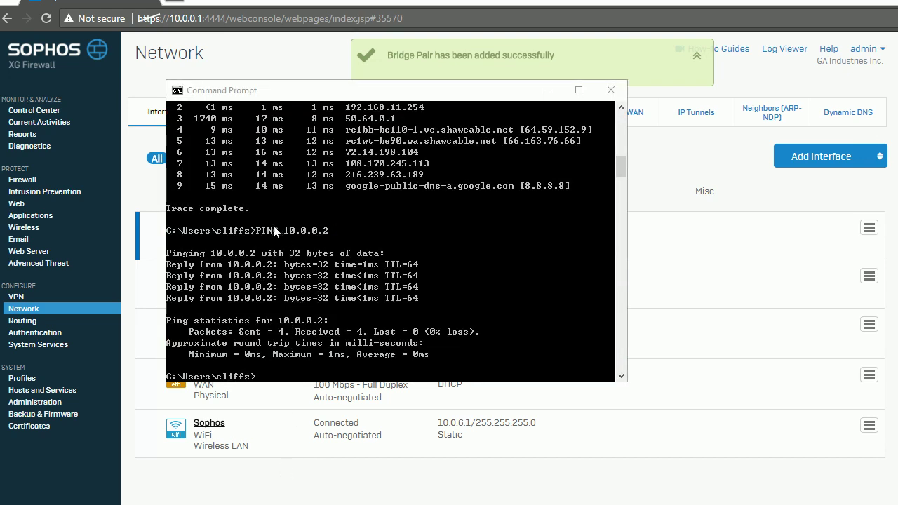
click(715, 237)
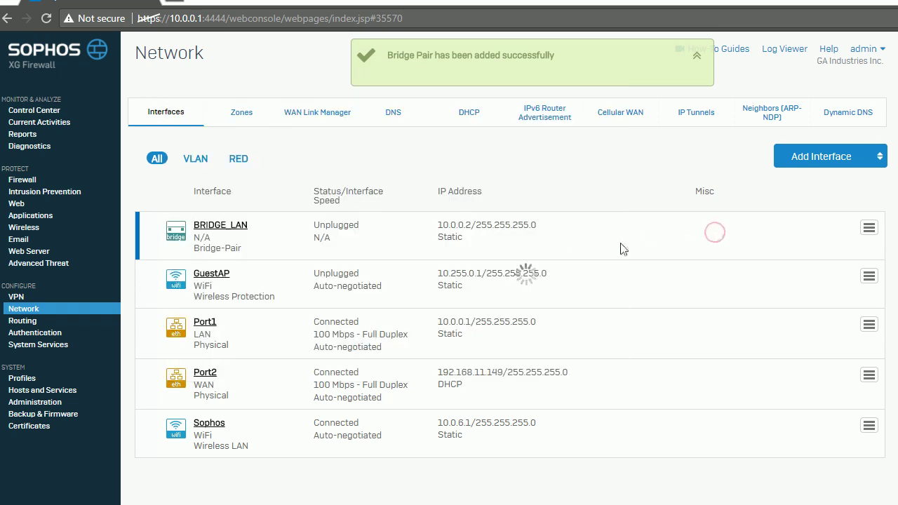
click(377, 257)
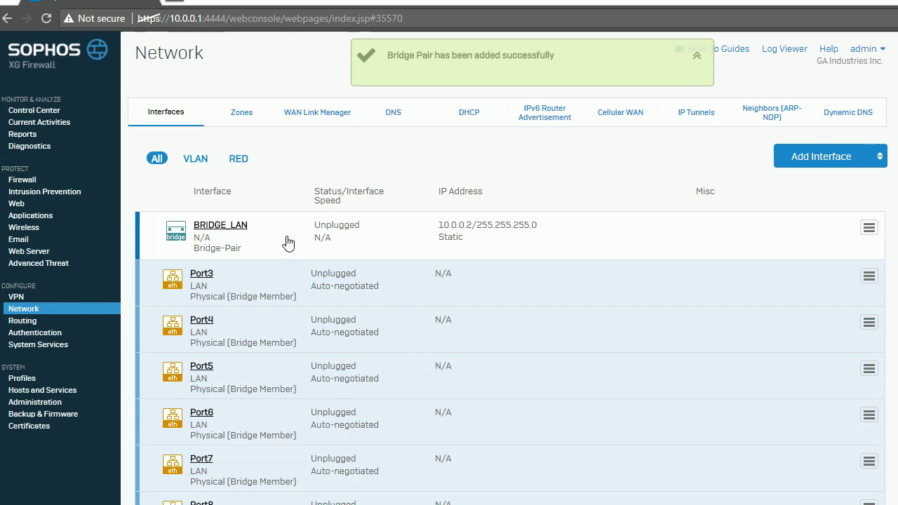
Reload the interface list, where BRIDGE_LAN shows Connected at 10.0.0.2.
scroll(287, 241, down, 2)
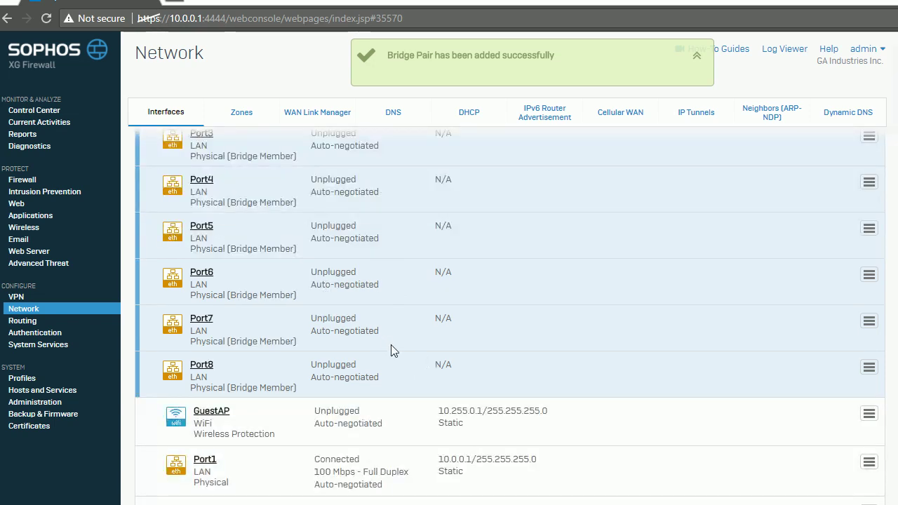
scroll(391, 351, up, 2)
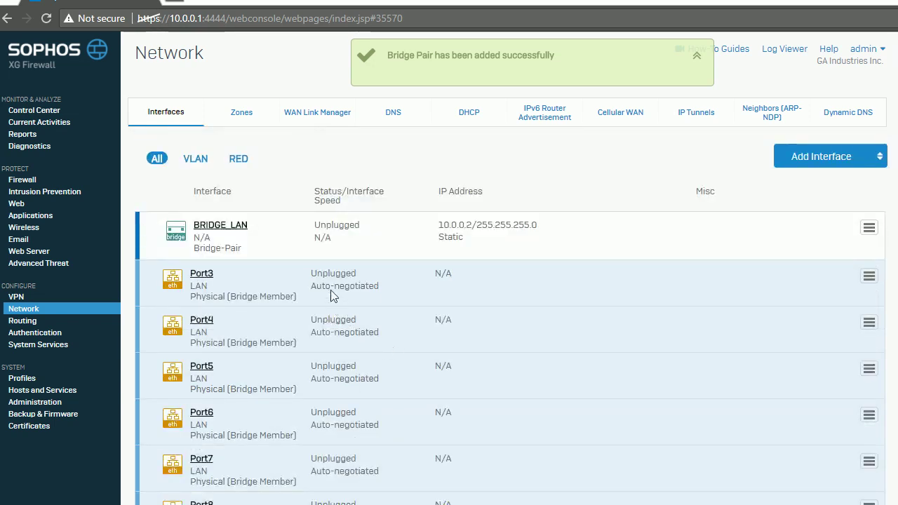
scroll(400, 346, down, 1)
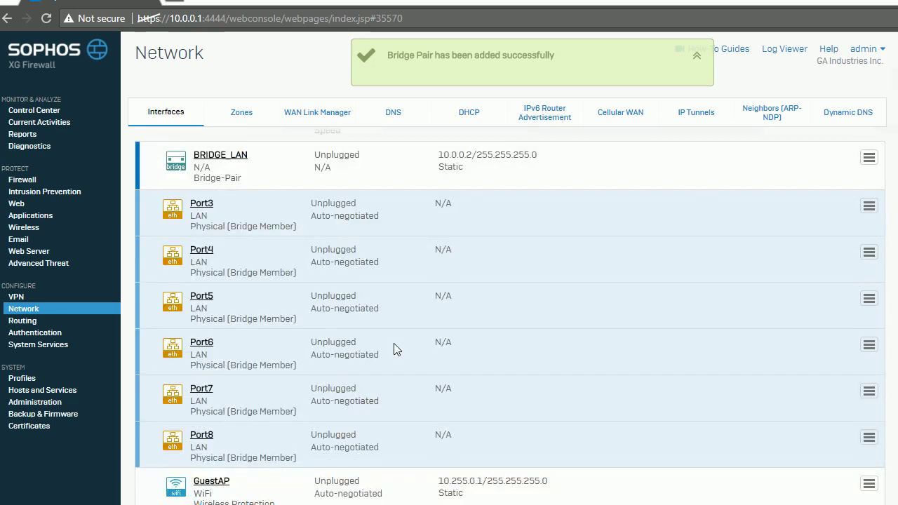
scroll(394, 348, up, 1)
click(48, 311)
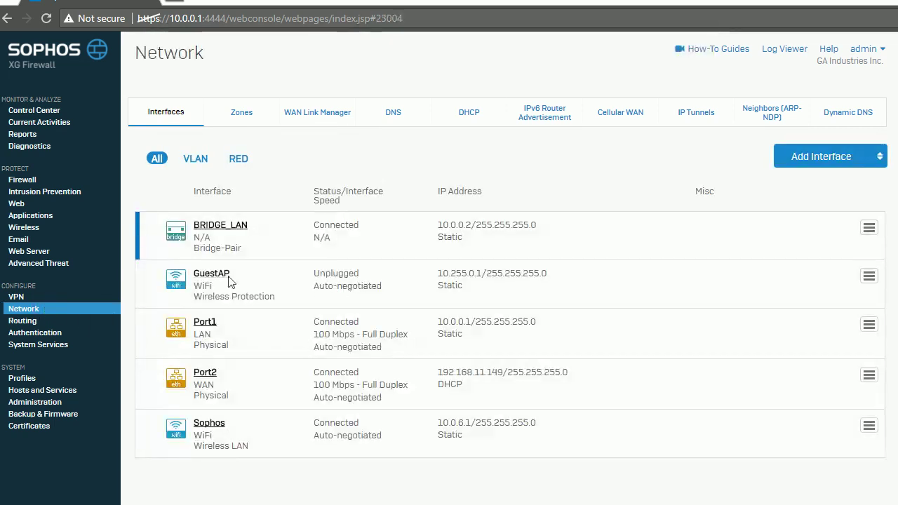
Review BRIDGE_LAN's Port3–Port8 LAN members and 10.0.0.2/24 address, then cancel unchanged.
click(223, 229)
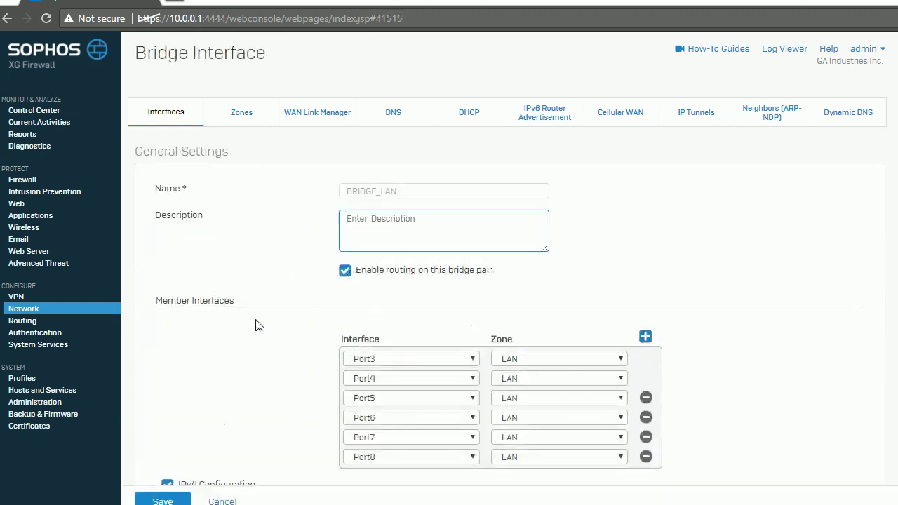
scroll(241, 297, down, 3)
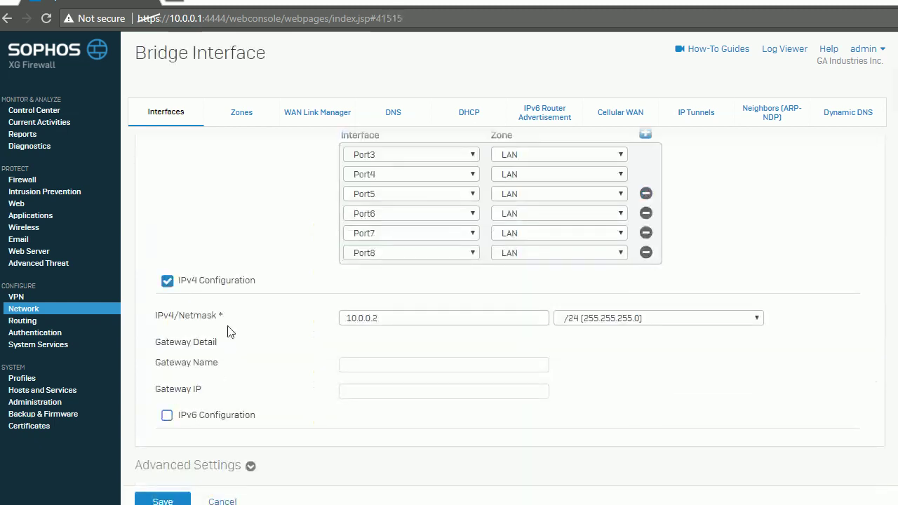
click(215, 500)
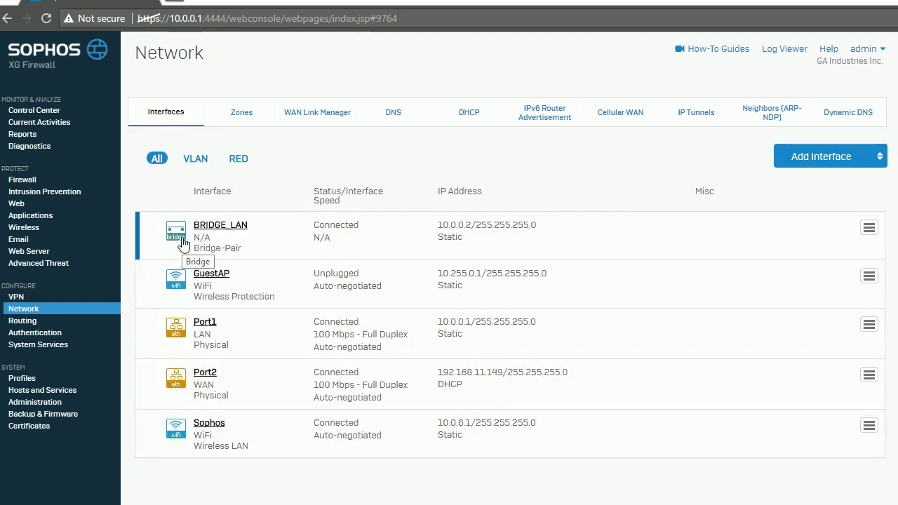
Expand BRIDGE_LAN and check that Port6 is connected at 100 Mbps Full Duplex.
click(235, 247)
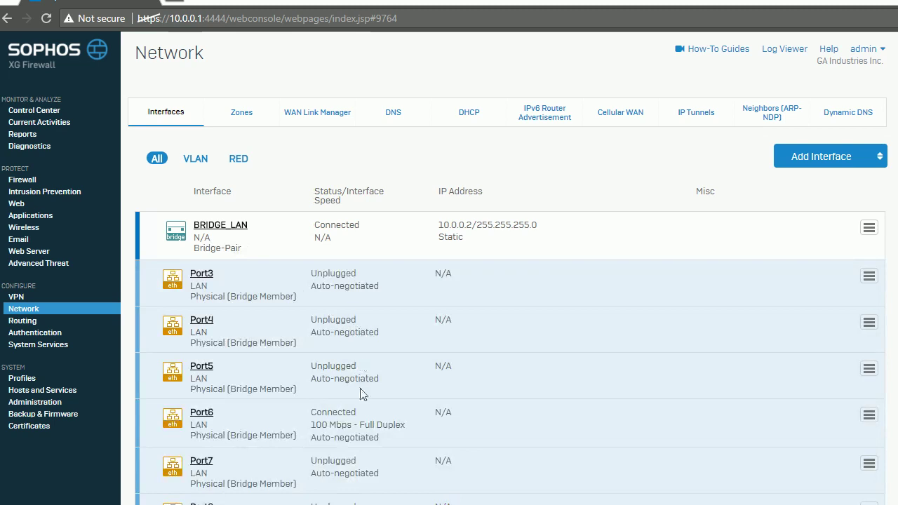
drag(235, 416, 302, 418)
click(359, 413)
scroll(384, 423, down, 2)
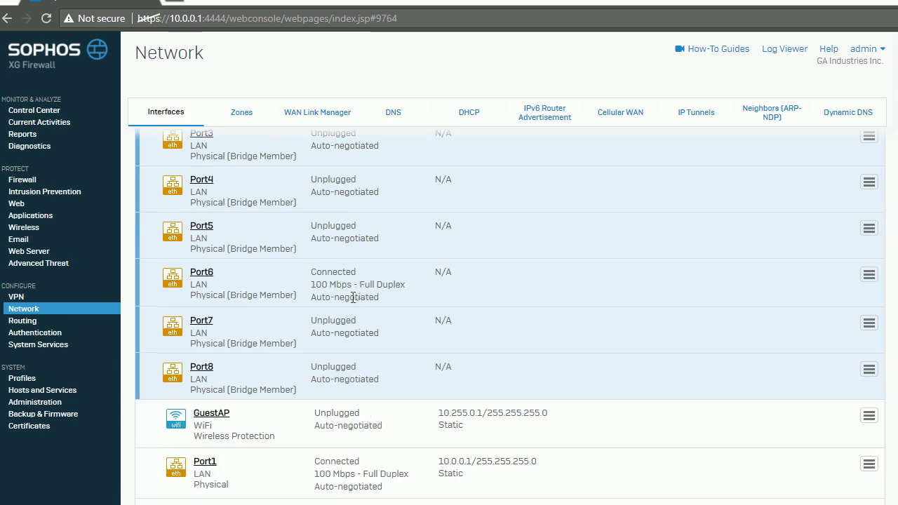
scroll(366, 366, up, 2)
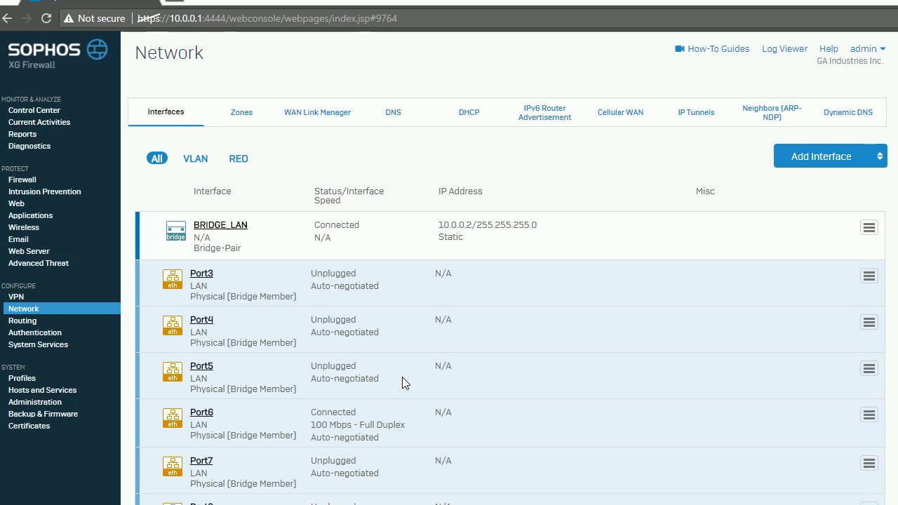
scroll(402, 376, down, 3)
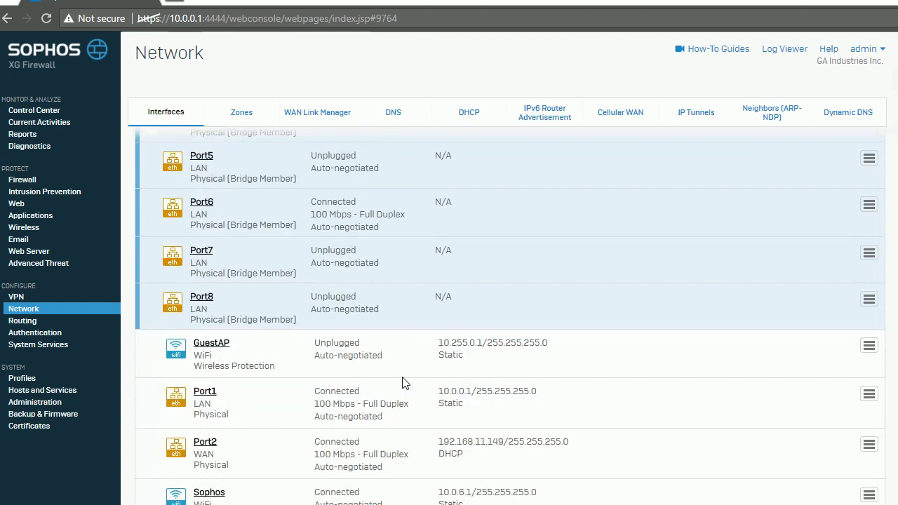
scroll(401, 381, up, 2)
scroll(372, 341, up, 1)
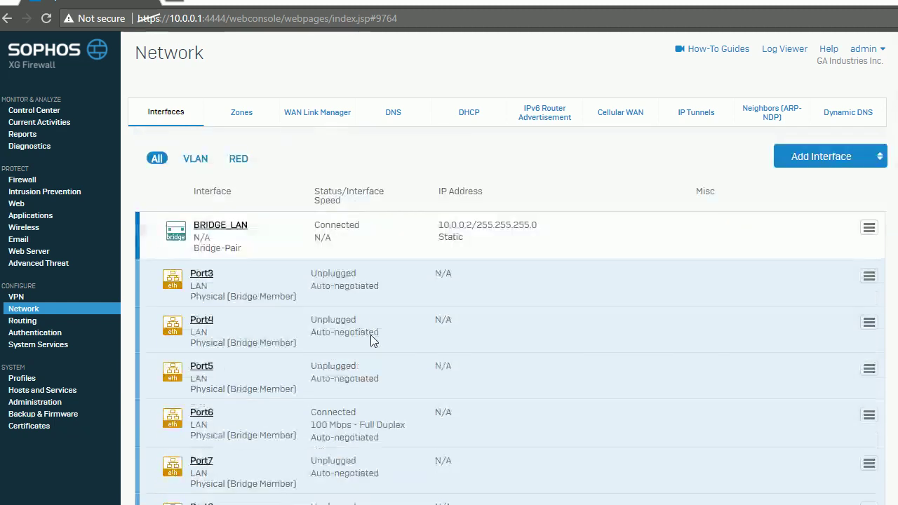
scroll(313, 293, down, 3)
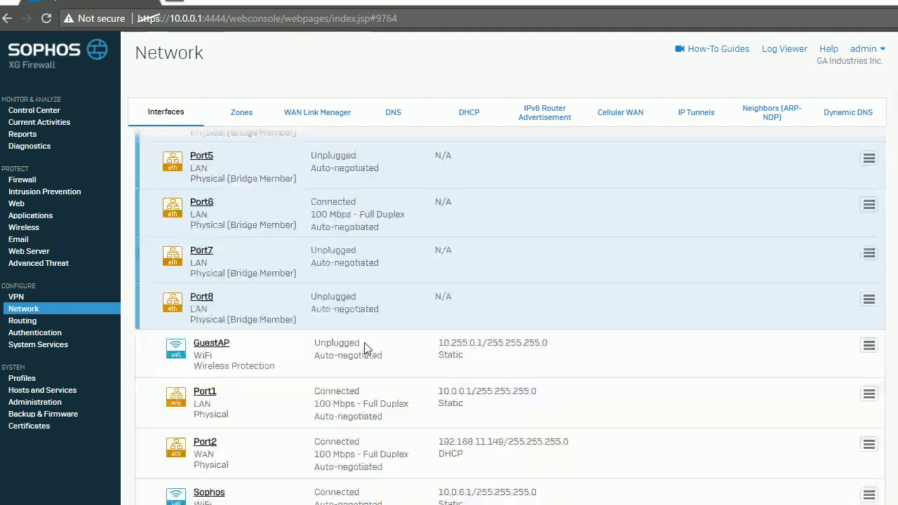